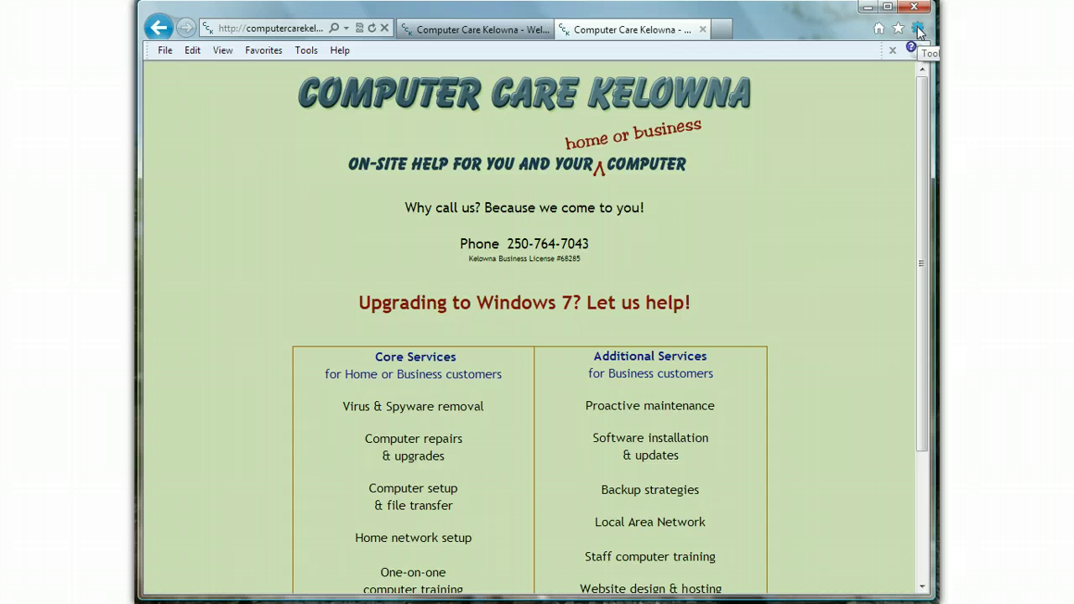
Open Search Settings from Internet Options and list the Search Providers, showing Bing as the sole default.
{"action": "left_click", "coordinate": [919, 31]}
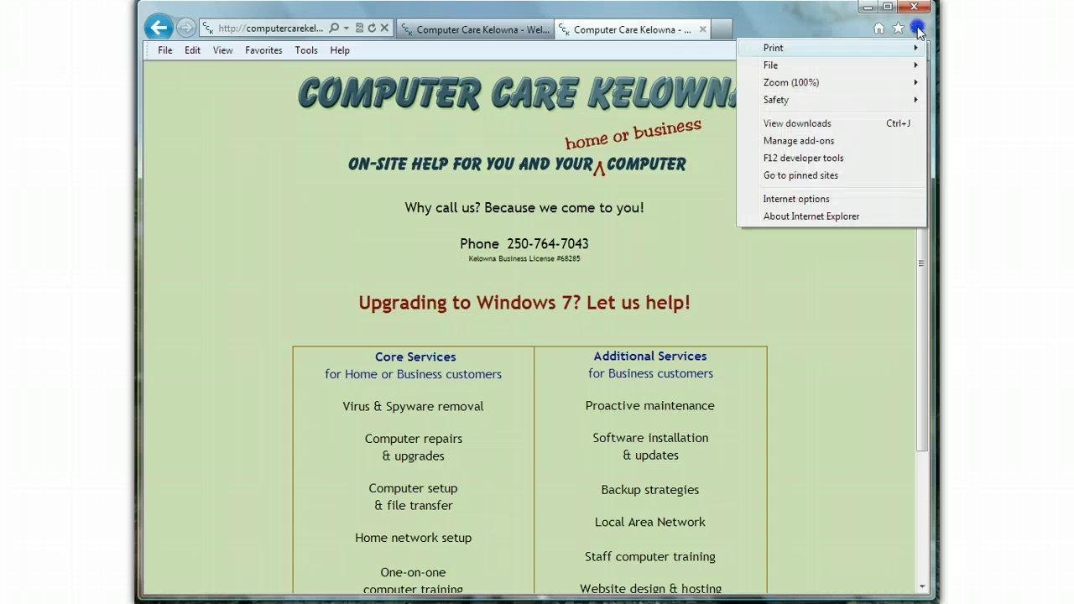
{"action": "left_click", "coordinate": [801, 200]}
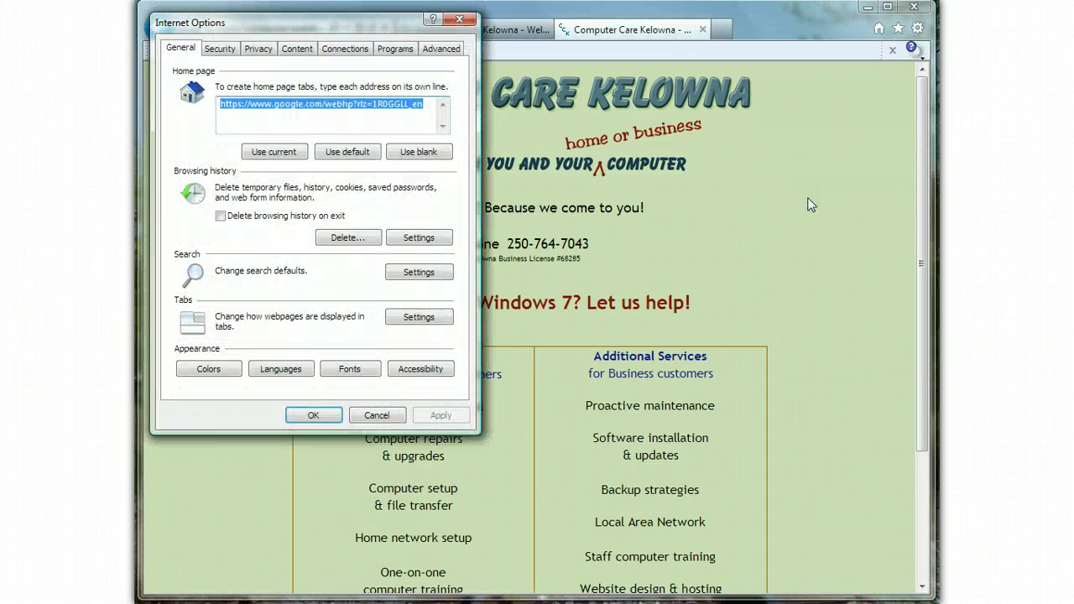
{"action": "left_click", "coordinate": [796, 203]}
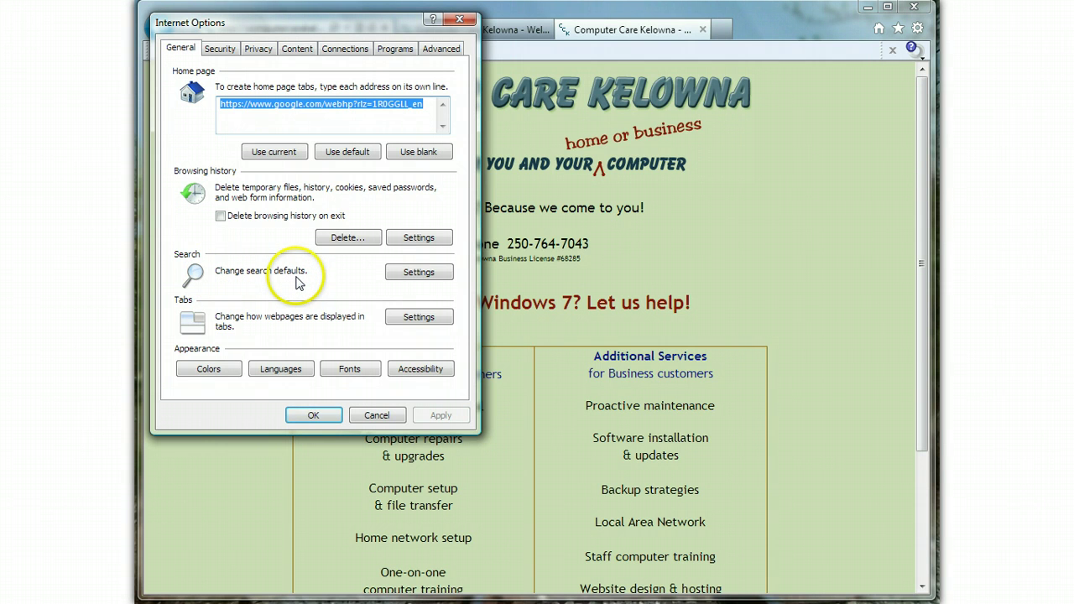
{"action": "left_click", "coordinate": [438, 273]}
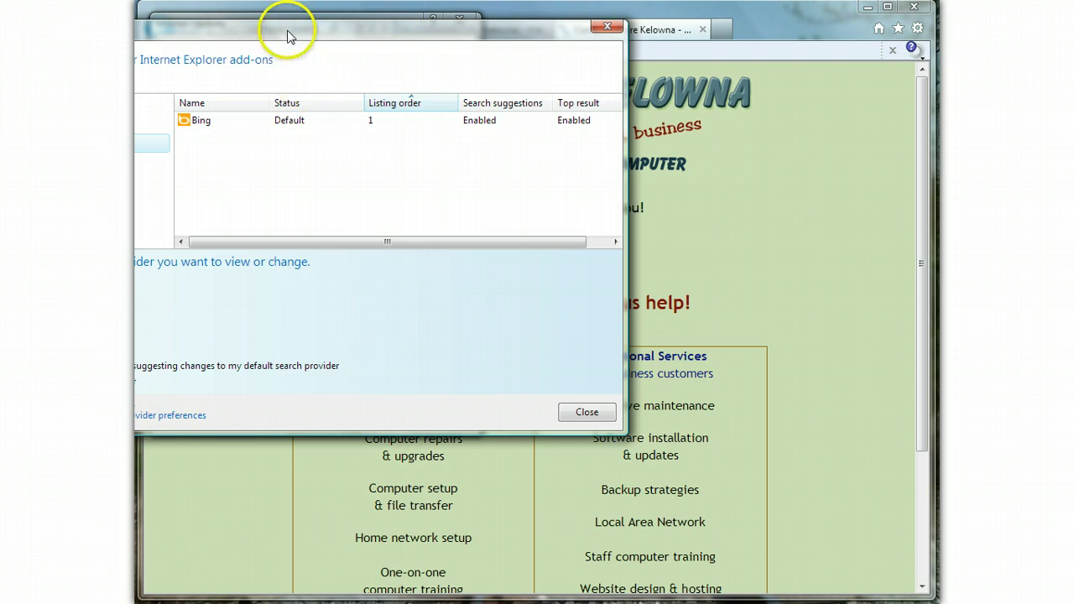
{"action": "left_click_drag", "start_coordinate": [287, 37], "coordinate": [518, 94]}
{"action": "left_click", "coordinate": [300, 205]}
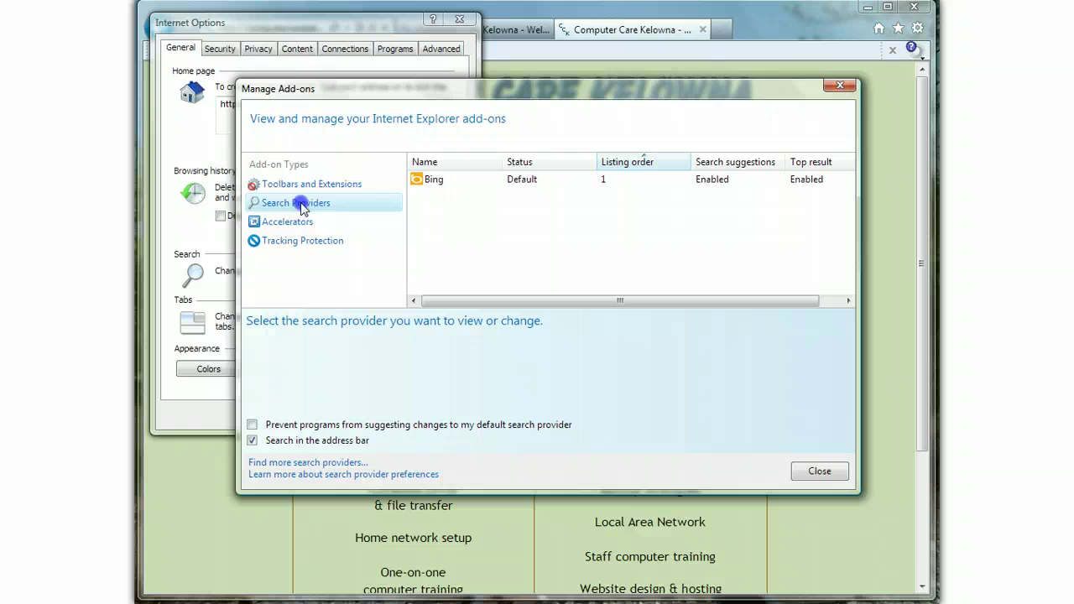
Browse the IE Gallery's search add-ons via Find more search providers until the Google Search tile appears.
{"action": "left_click", "coordinate": [299, 467]}
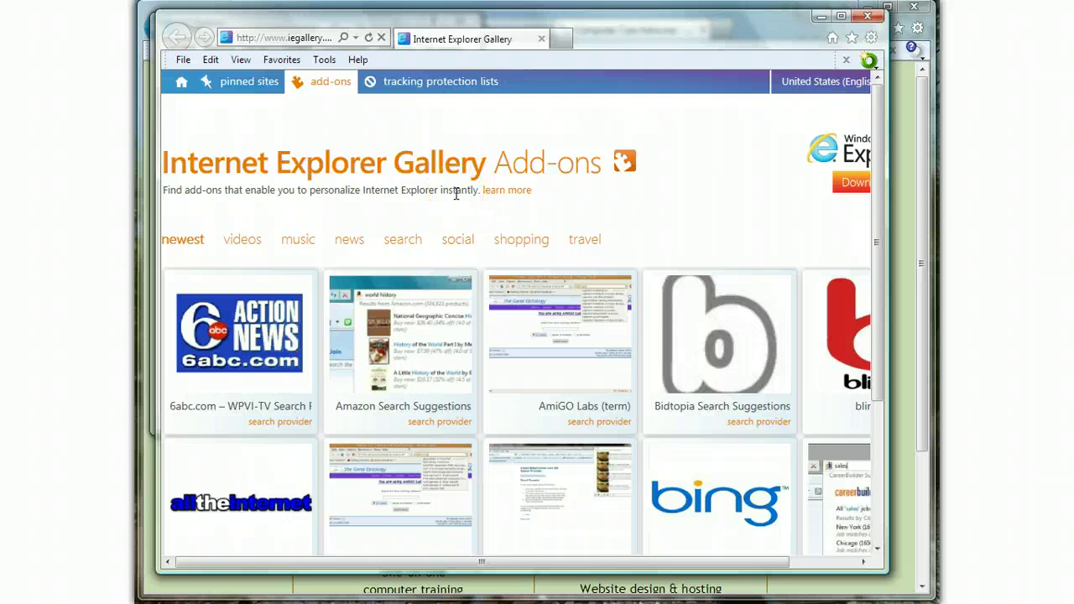
{"action": "left_click", "coordinate": [402, 245]}
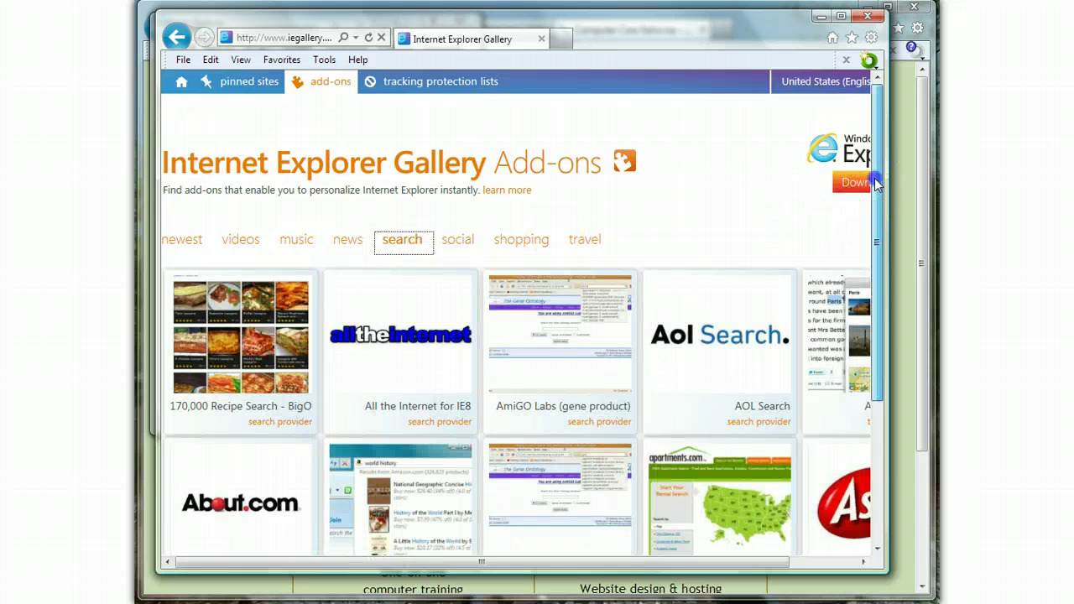
{"action": "mouse_move", "coordinate": [875, 200]}
{"action": "left_mouse_down"}
{"action": "mouse_move", "coordinate": [875, 377]}
{"action": "mouse_move", "coordinate": [882, 151]}
{"action": "mouse_move", "coordinate": [880, 195]}
{"action": "left_mouse_up"}
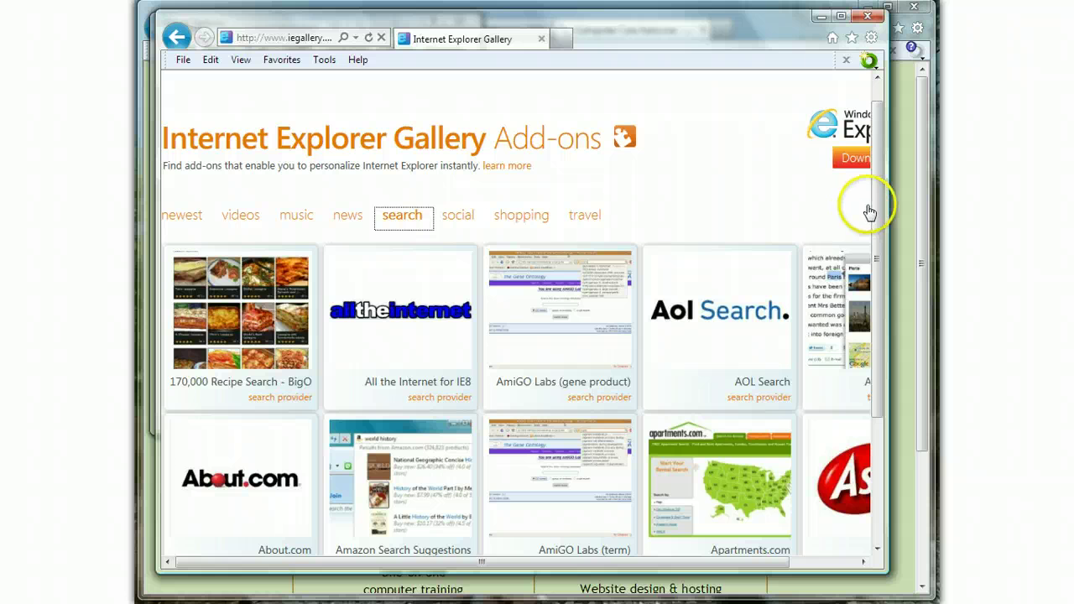
{"action": "mouse_move", "coordinate": [859, 307]}
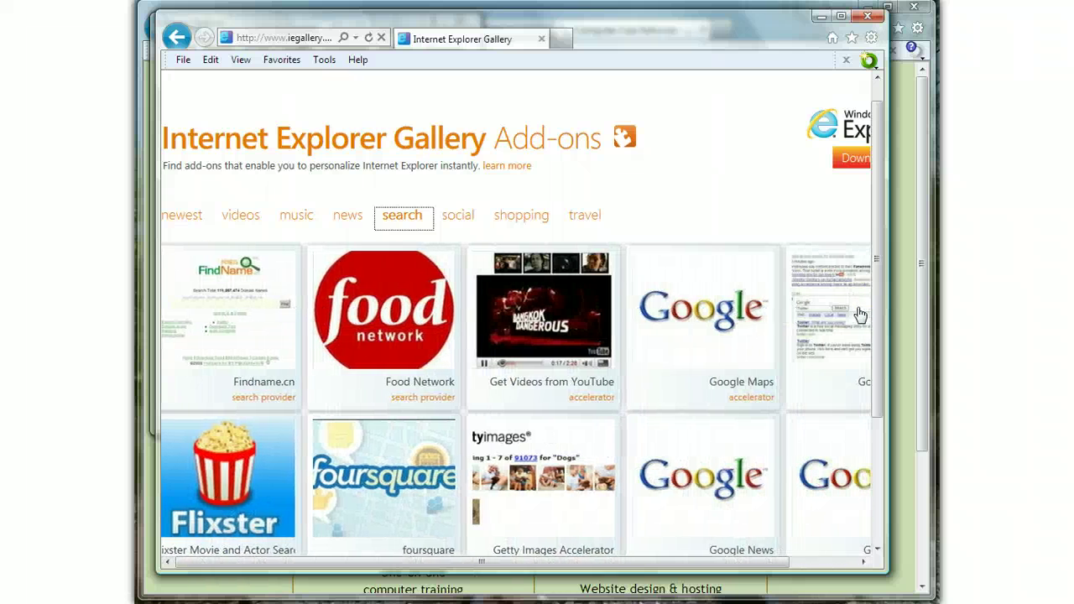
{"action": "left_click", "coordinate": [806, 290]}
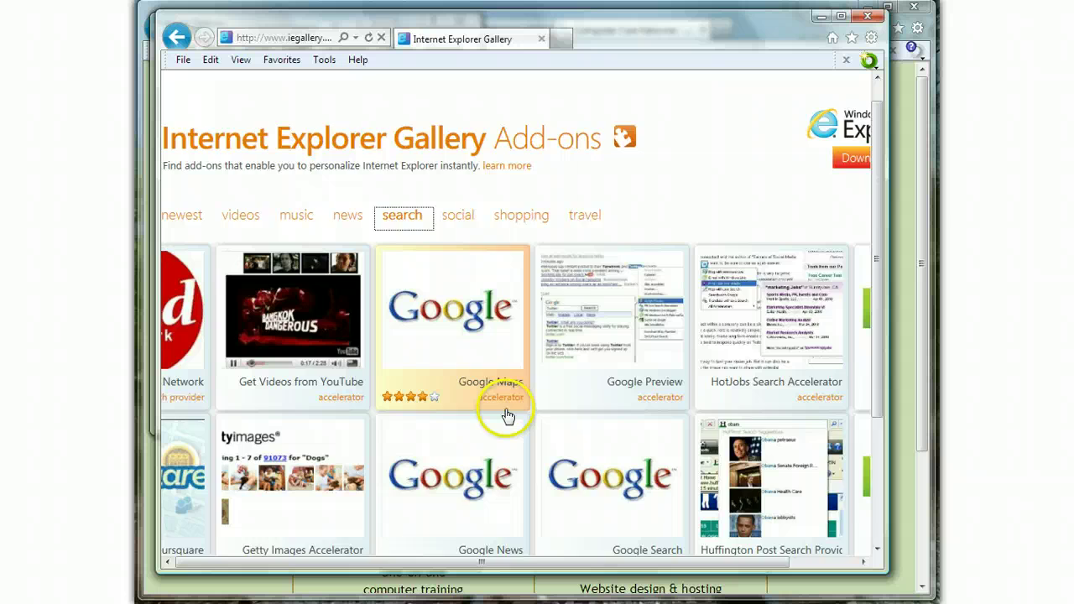
{"action": "scroll", "coordinate": [508, 415], "scroll_direction": "down", "scroll_amount": 2}
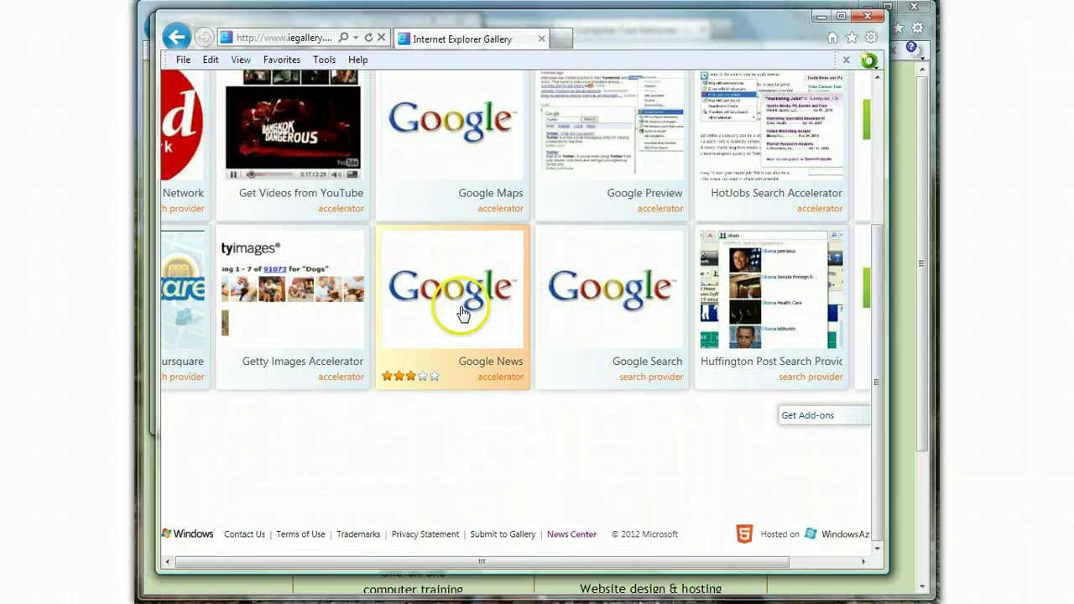
Add Google Search to Internet Explorer with 'Make this my default search provider' ticked.
{"action": "left_click", "coordinate": [622, 327]}
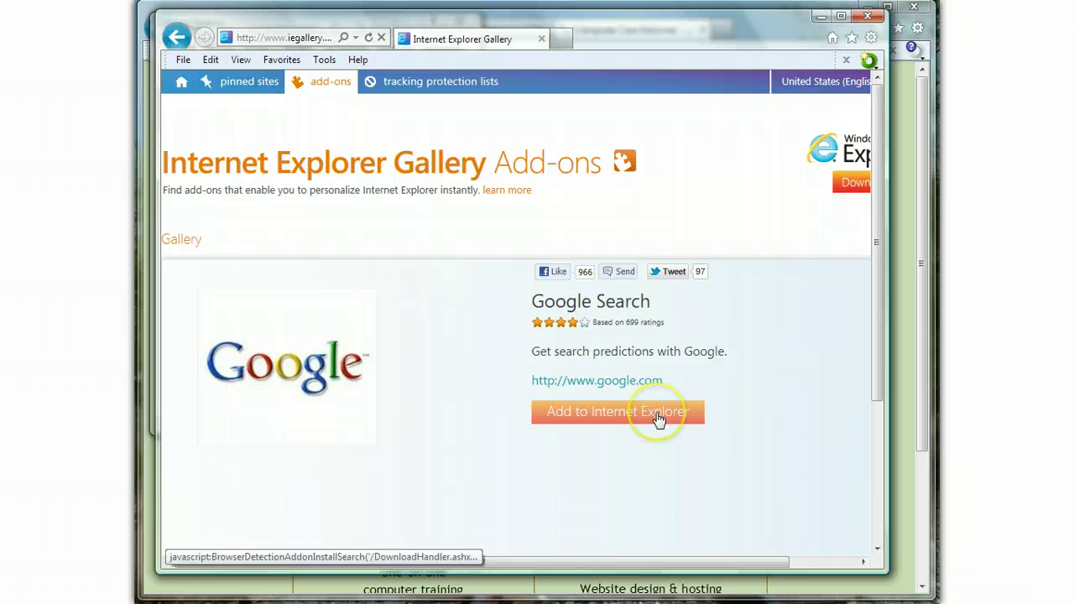
{"action": "left_click", "coordinate": [659, 418]}
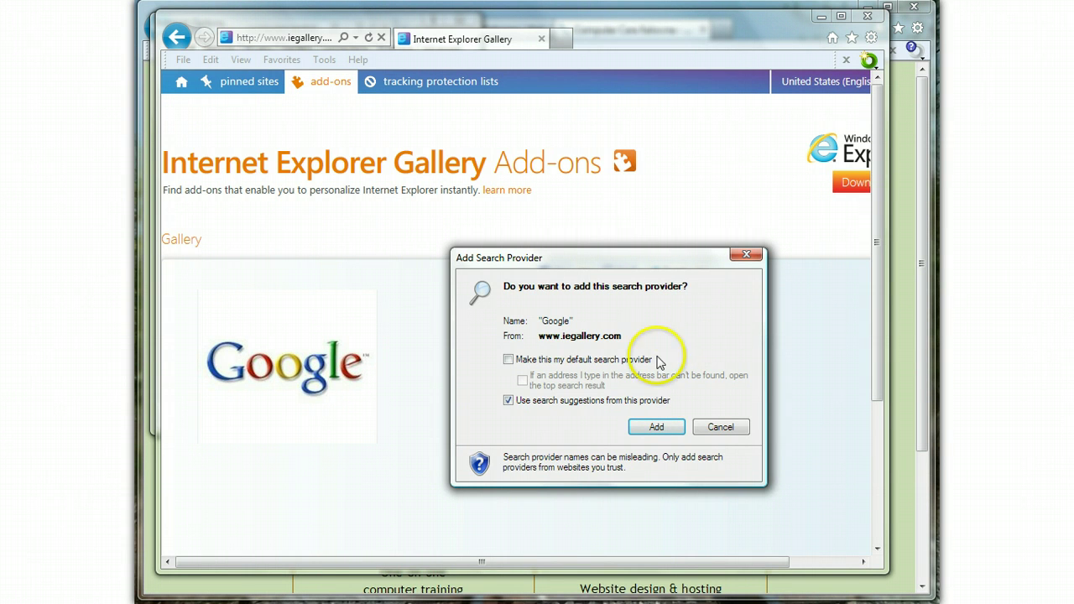
{"action": "left_click", "coordinate": [509, 361]}
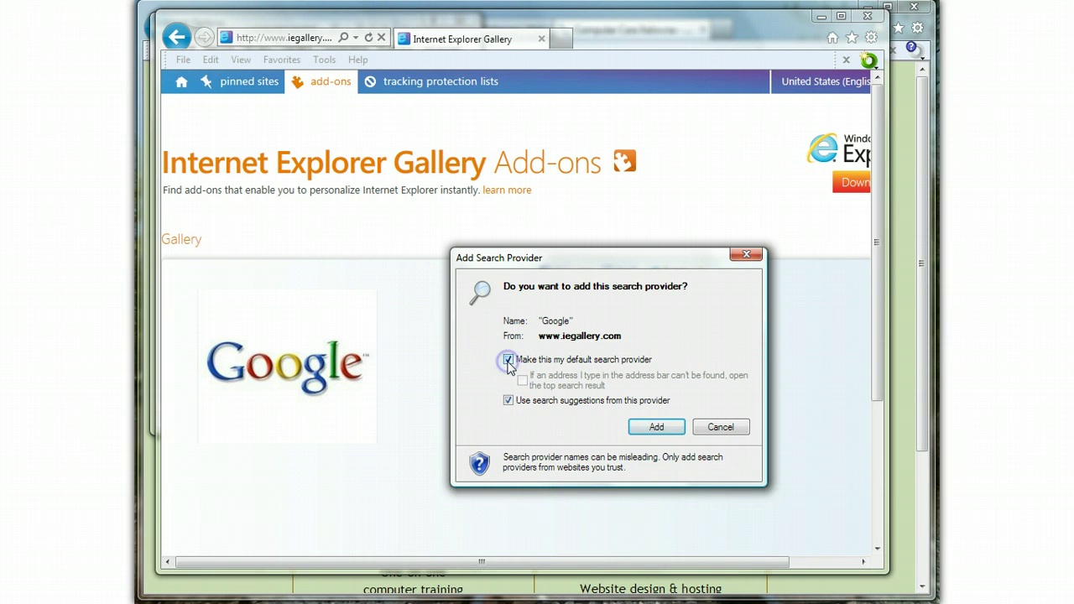
{"action": "left_click", "coordinate": [645, 428]}
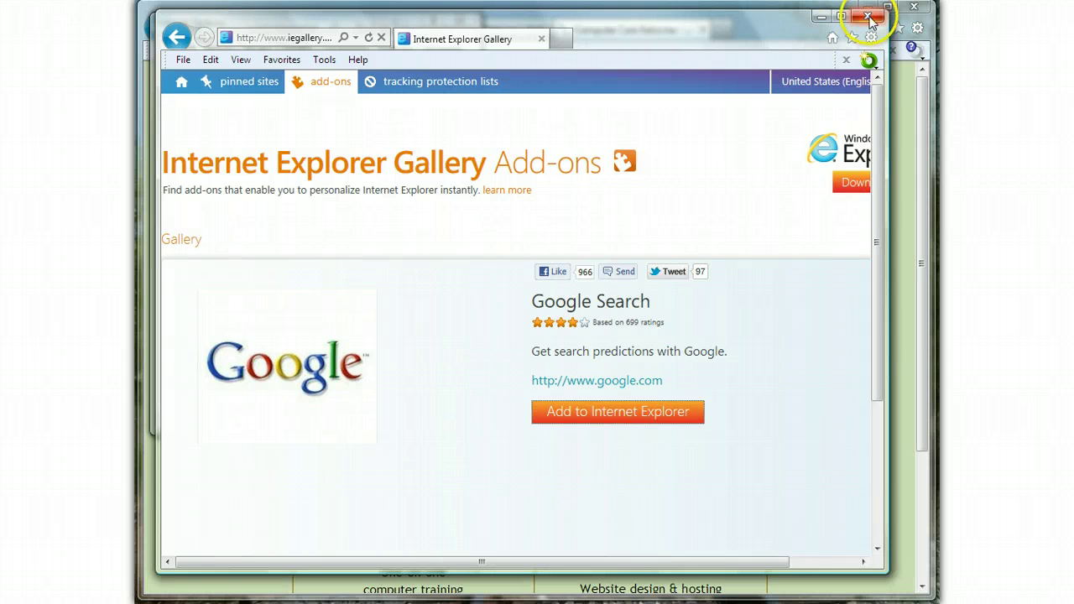
Close the Gallery window, Manage Add-ons and Internet Options.
{"action": "left_click", "coordinate": [869, 18]}
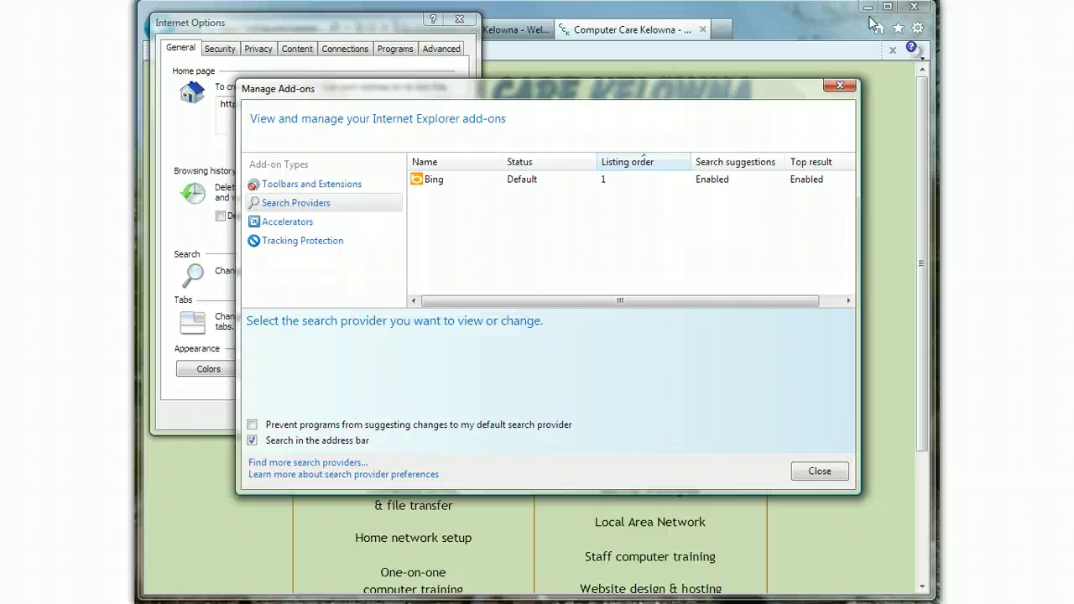
{"action": "left_click", "coordinate": [820, 471]}
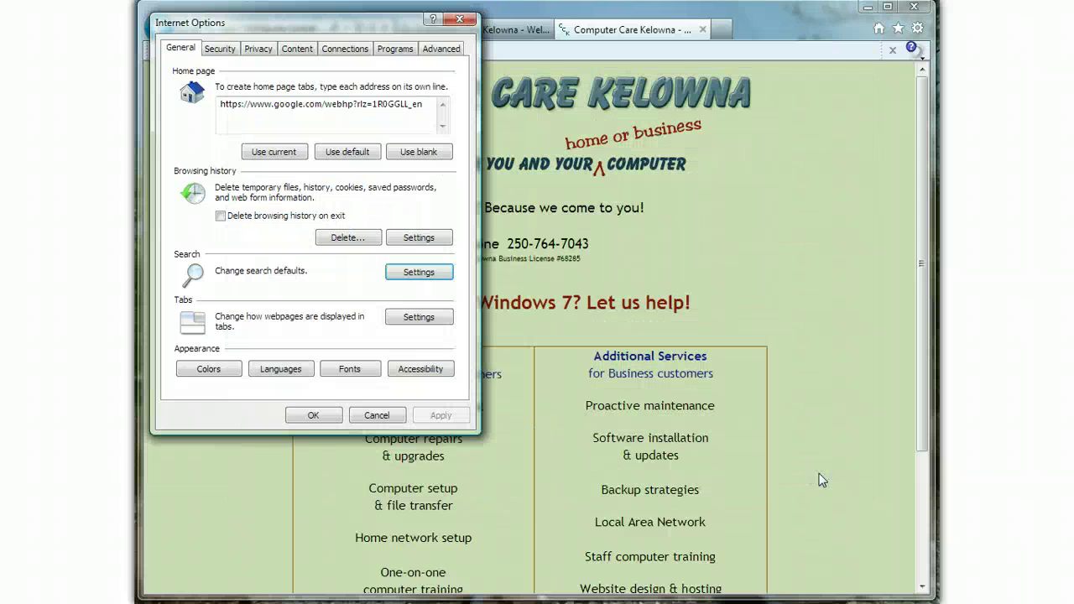
{"action": "left_click", "coordinate": [313, 415]}
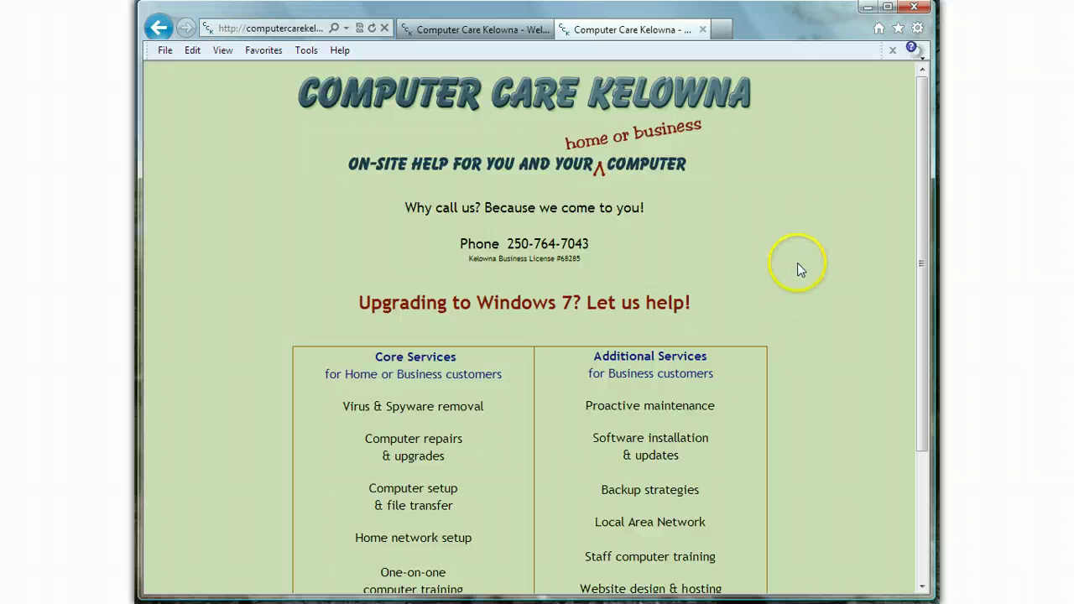
Reopen Search Settings from Internet Options, now listing Google as default alongside Bing.
{"action": "left_click", "coordinate": [917, 30]}
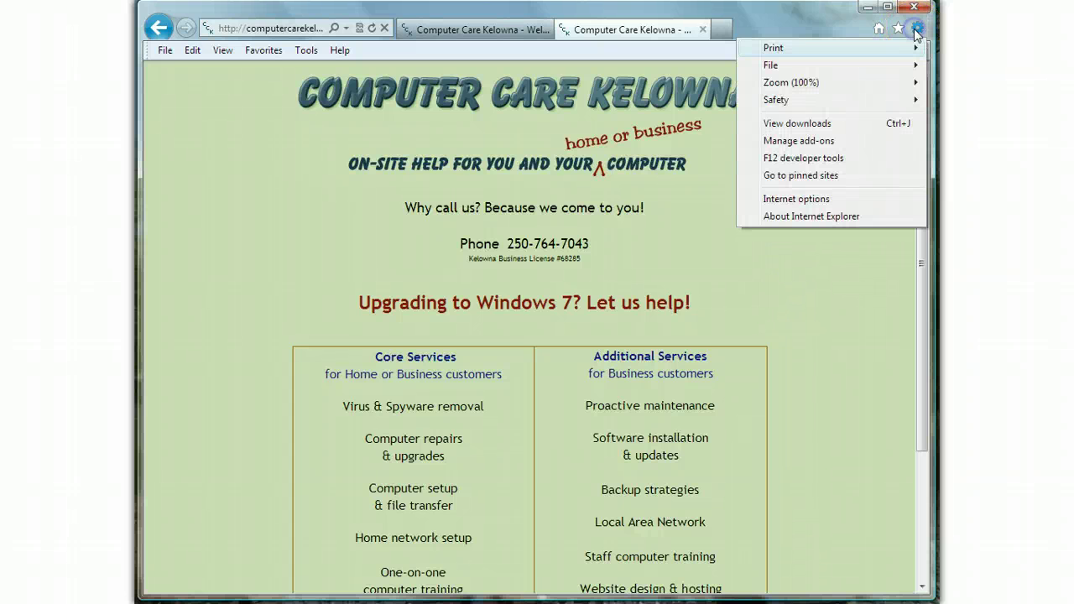
{"action": "left_click", "coordinate": [810, 201]}
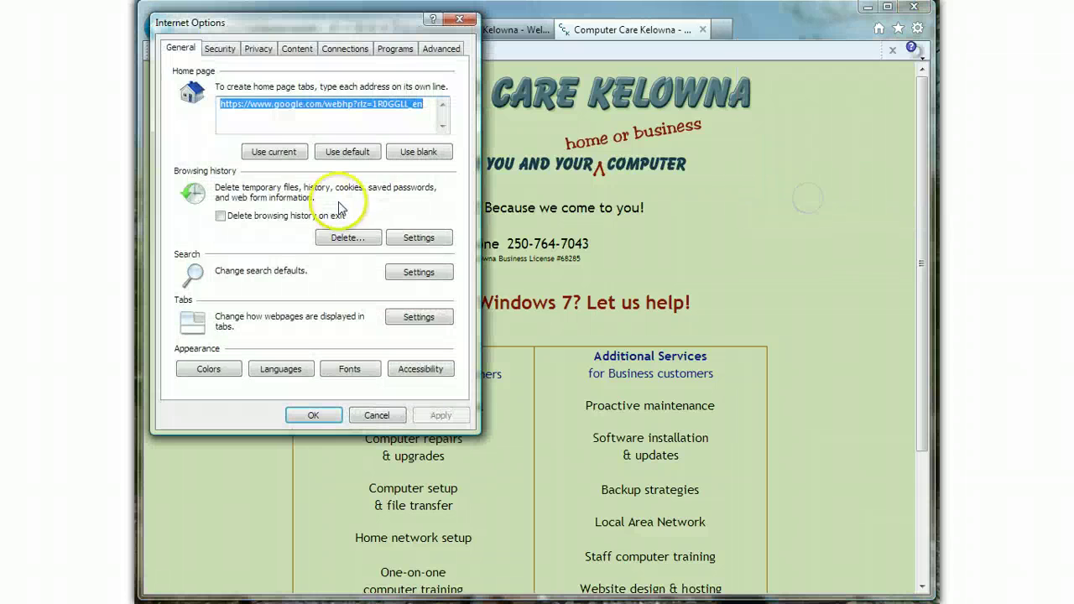
{"action": "left_click", "coordinate": [420, 273]}
{"action": "left_click_drag", "start_coordinate": [372, 29], "coordinate": [564, 81]}
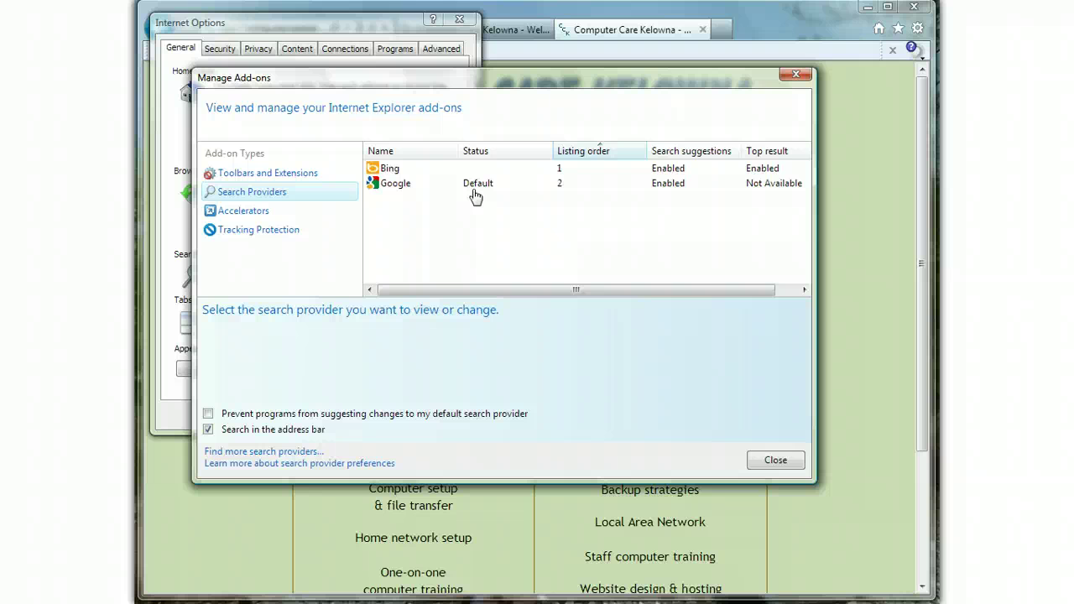
Set Google as the default search provider in Manage Add-ons.
{"action": "left_click", "coordinate": [395, 168]}
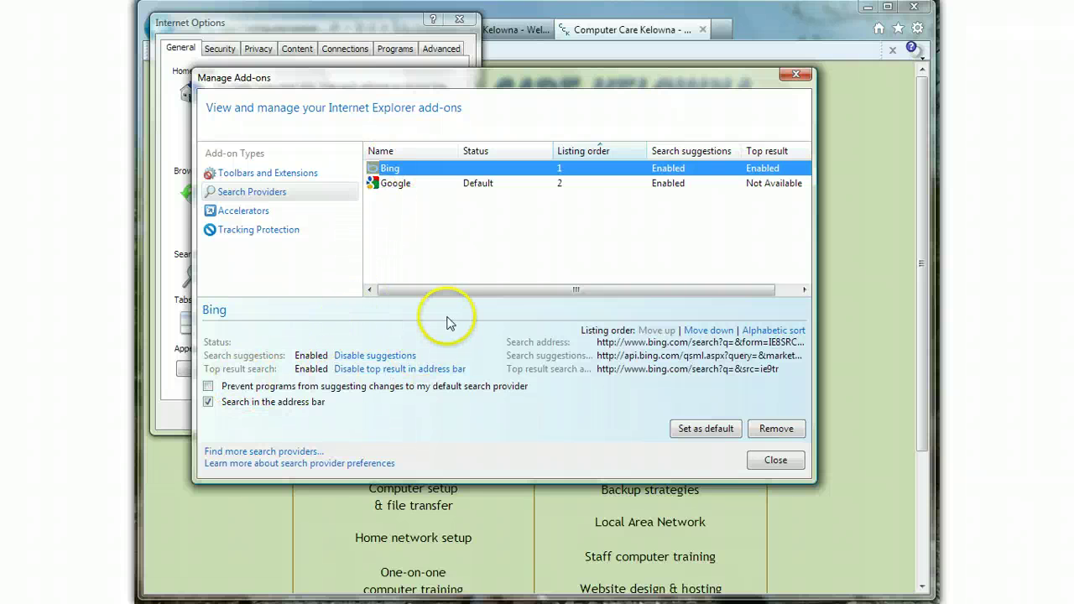
{"action": "left_click", "coordinate": [717, 429]}
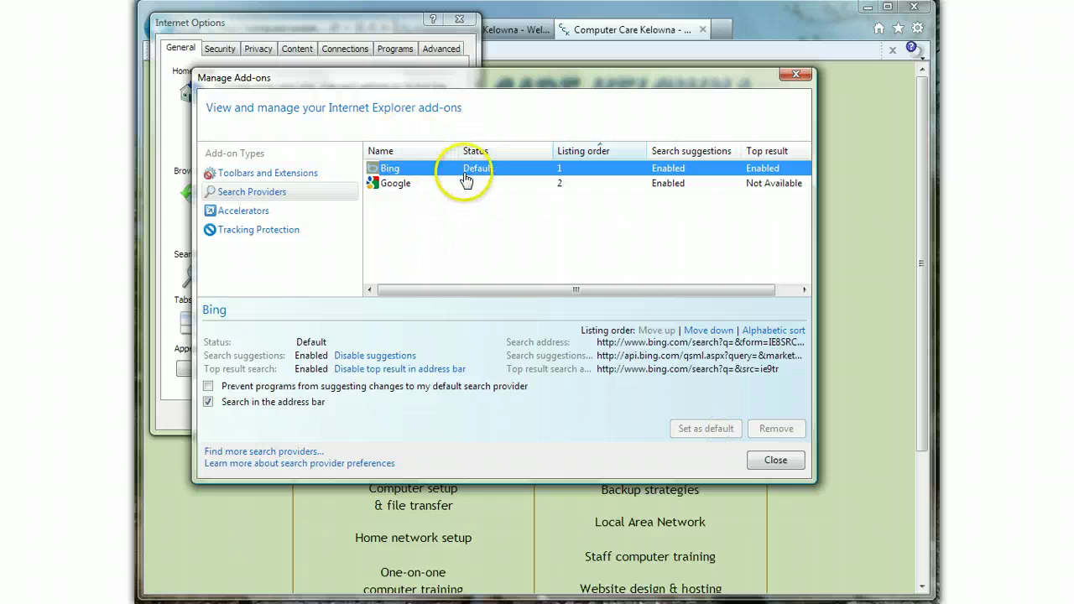
{"action": "left_click", "coordinate": [396, 185]}
{"action": "left_click", "coordinate": [718, 429]}
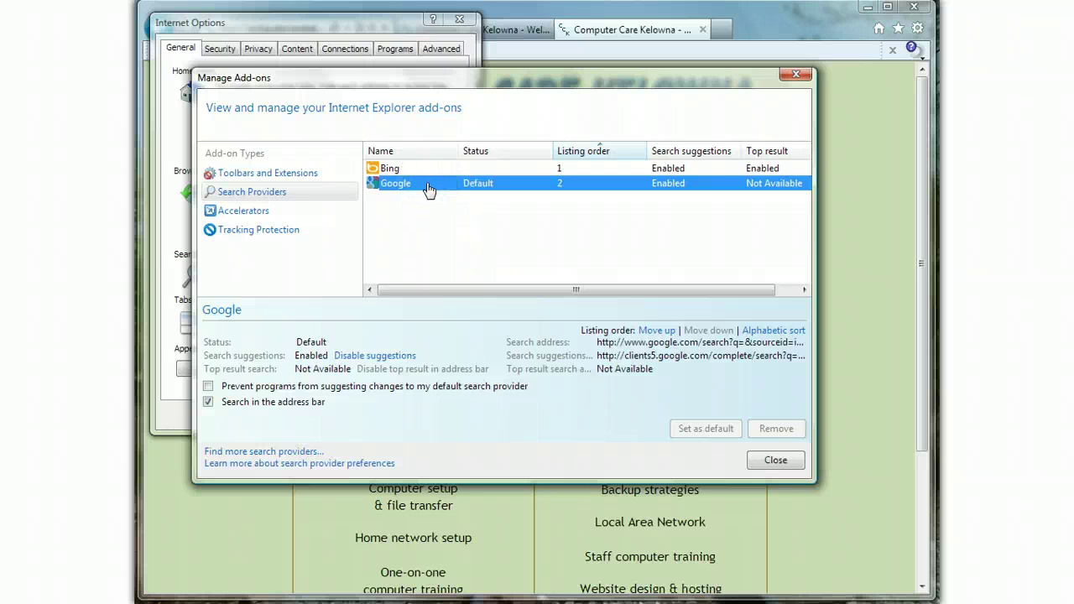
Remove Bing from the search providers, then close Manage Add-ons and confirm Internet Options.
{"action": "left_click", "coordinate": [386, 169]}
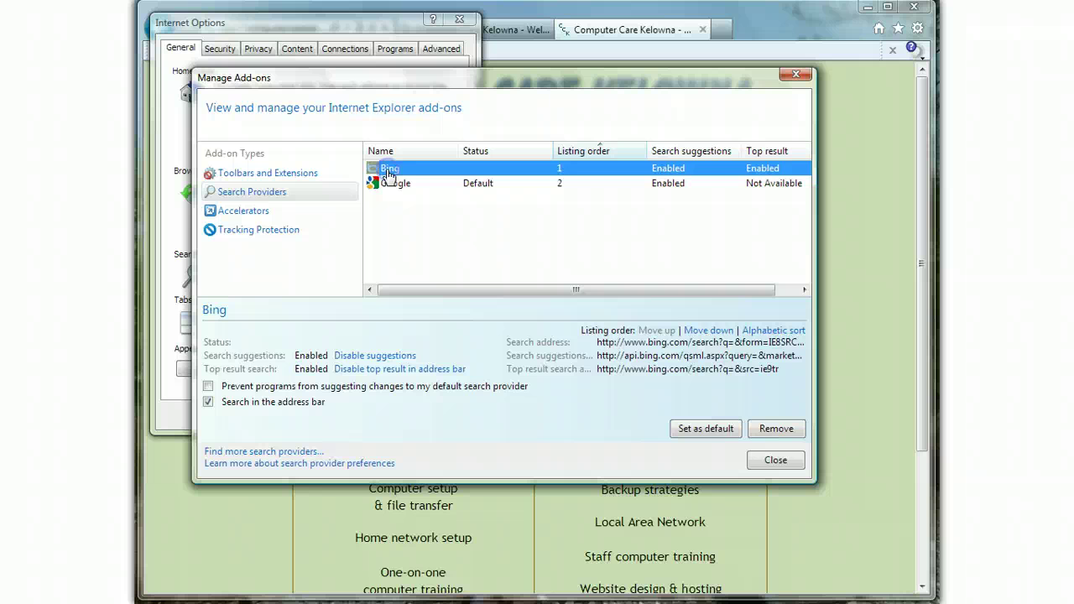
{"action": "left_click", "coordinate": [777, 430]}
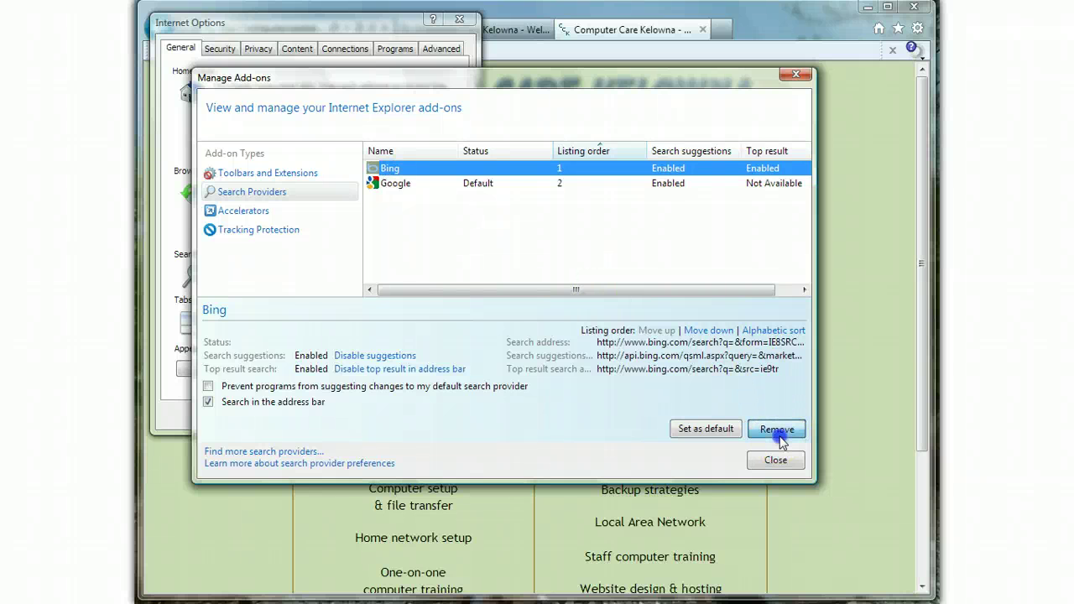
{"action": "left_click", "coordinate": [775, 460]}
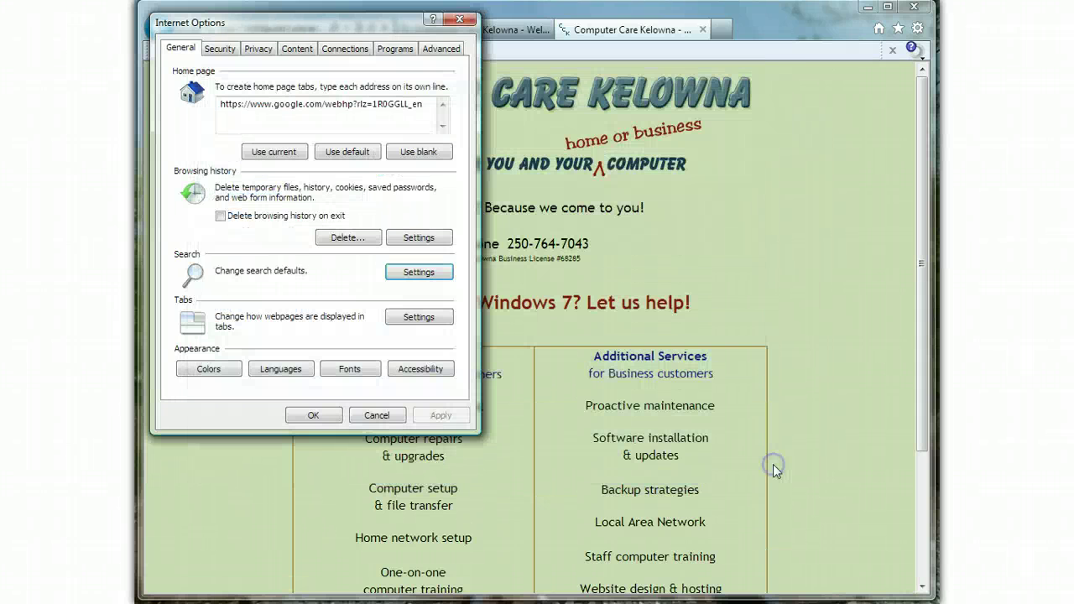
{"action": "left_click", "coordinate": [312, 415]}
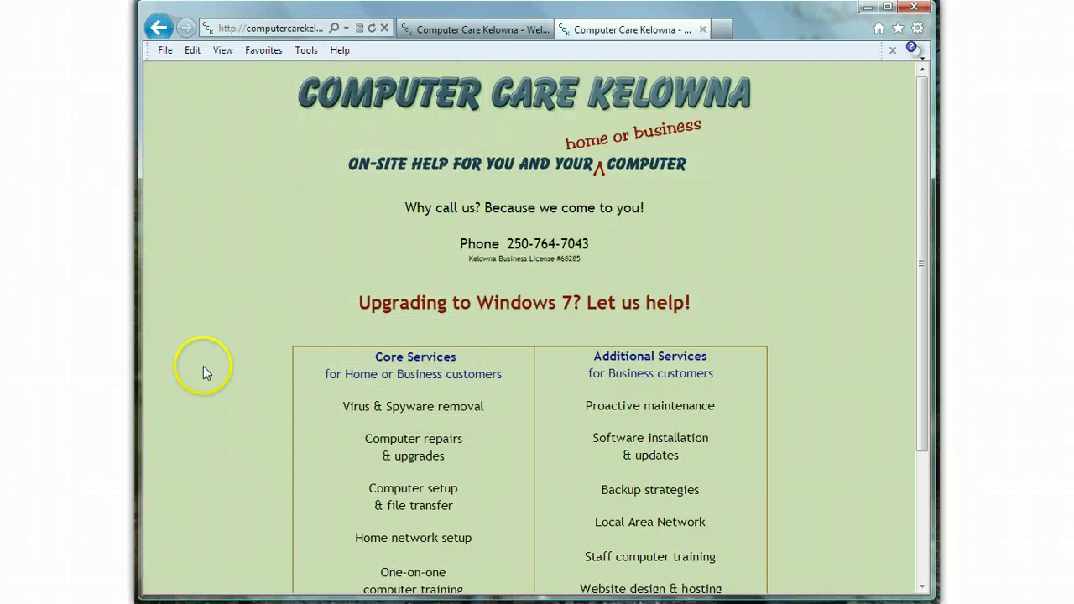
Search 'dogs in kelowna' from the address bar with Google, then return to the Computer Care Kelowna tab.
{"action": "left_click", "coordinate": [334, 27]}
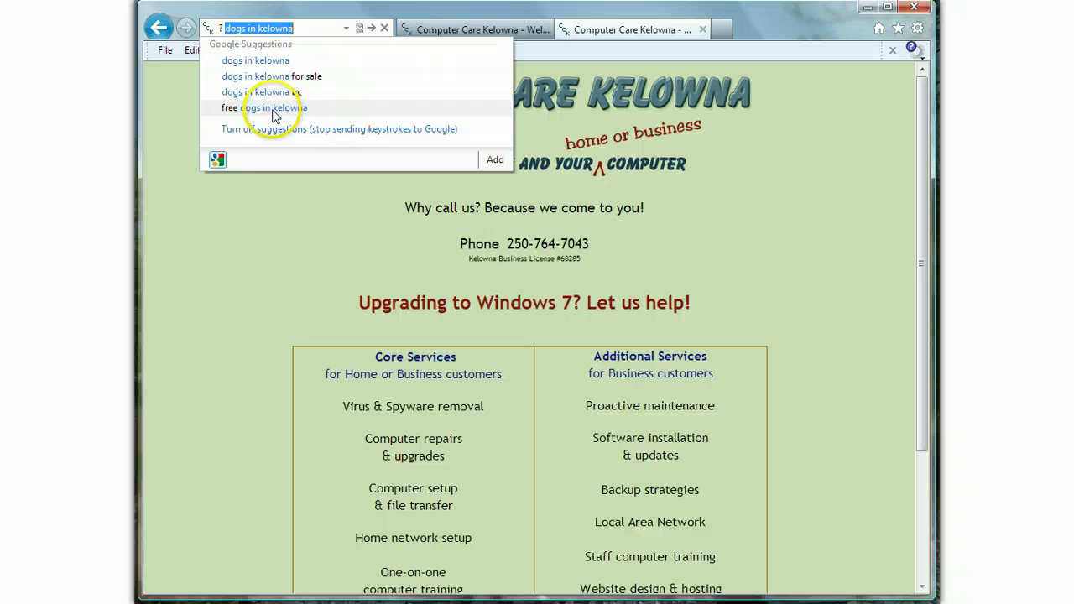
{"action": "left_click", "coordinate": [255, 61]}
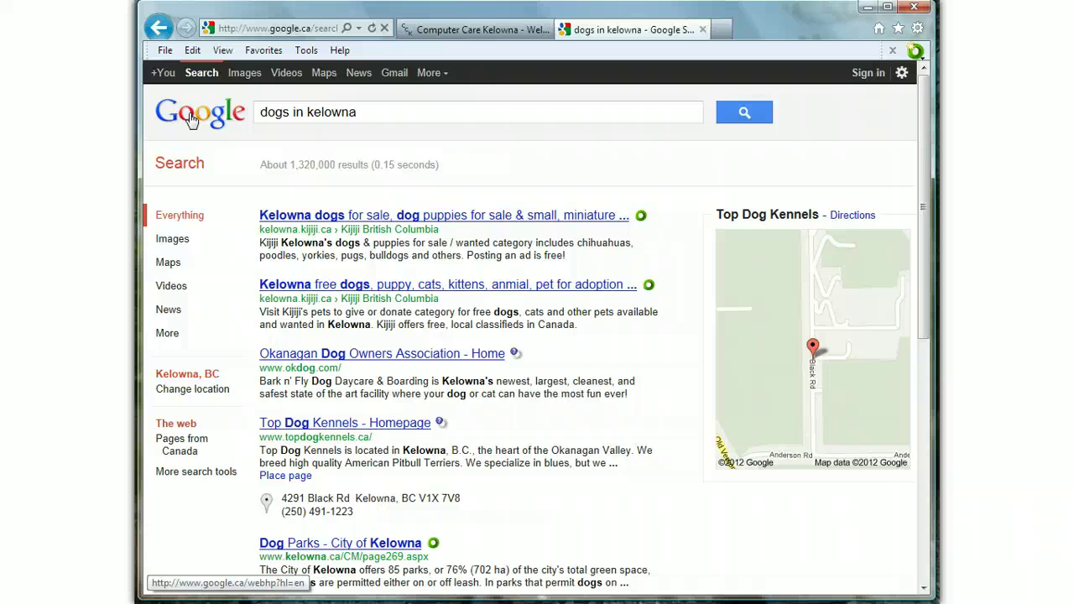
{"action": "left_click", "coordinate": [458, 32]}
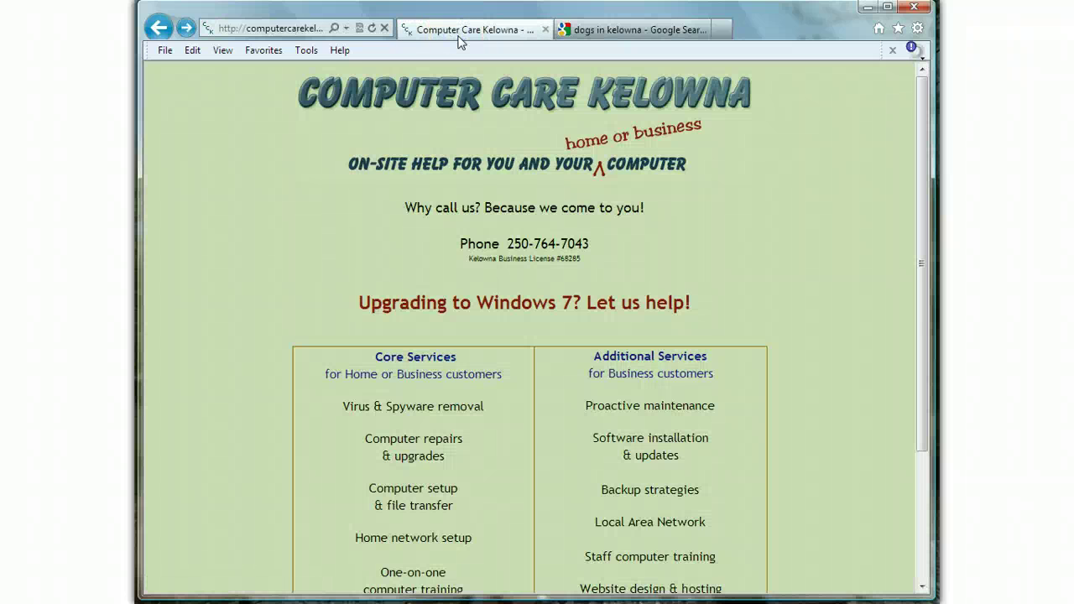